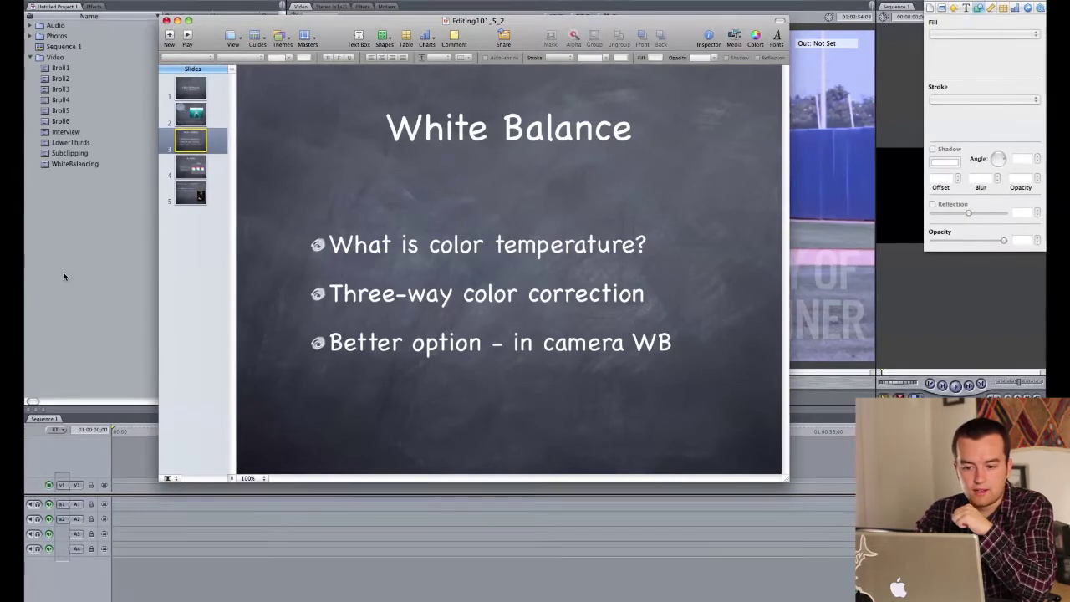
- Hide the Keynote White Balance slides to return to the Final Cut Pro project
key(super+Tab)
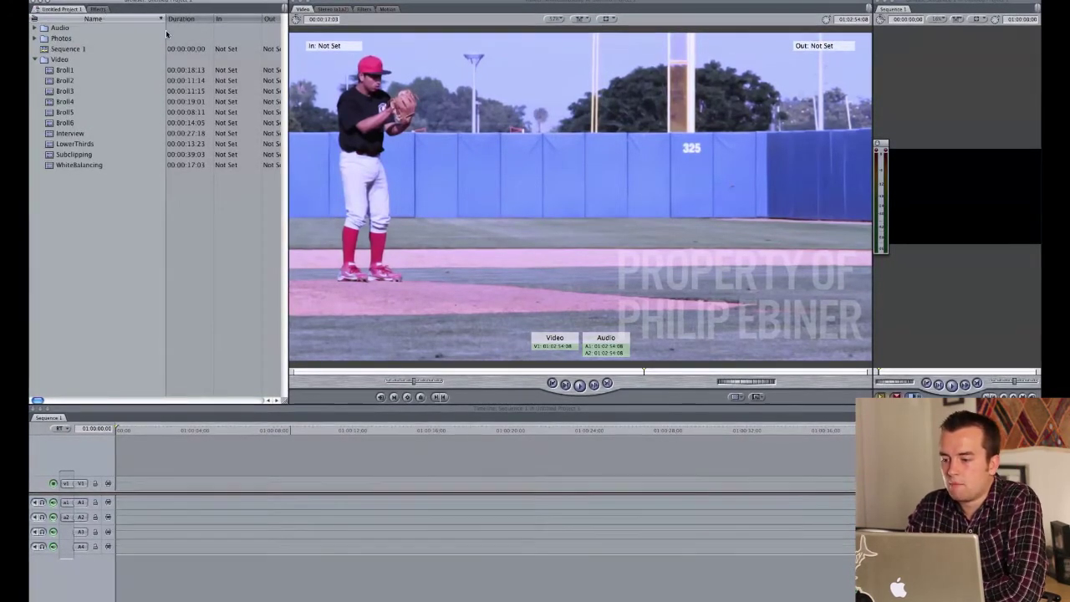
- Add the WhiteBalancing clip to Sequence 1 with matching settings and widen the Canvas
drag(65, 90, 143, 511)
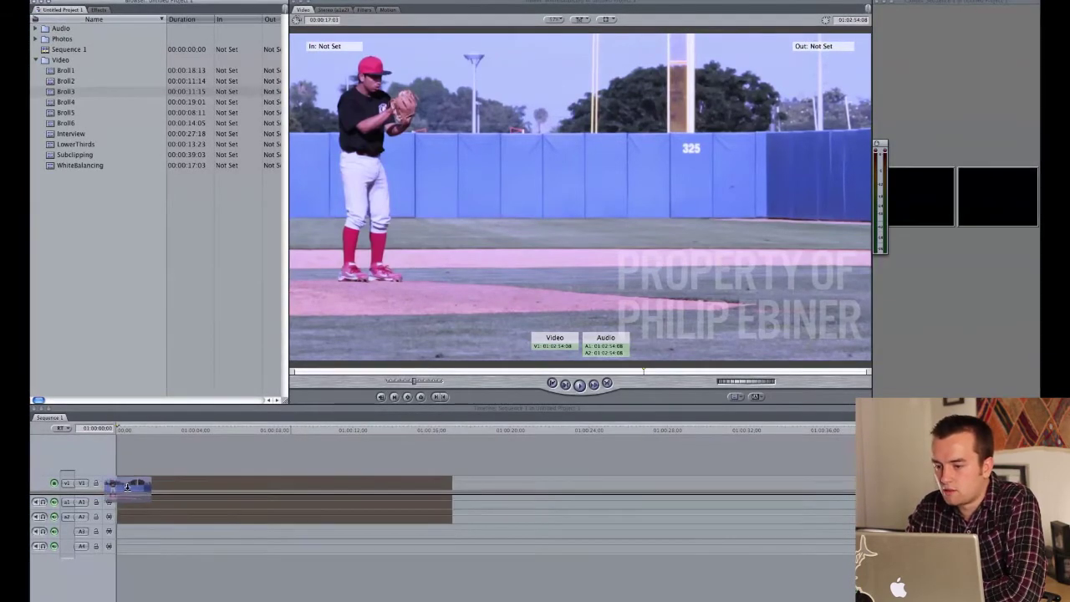
key(Return)
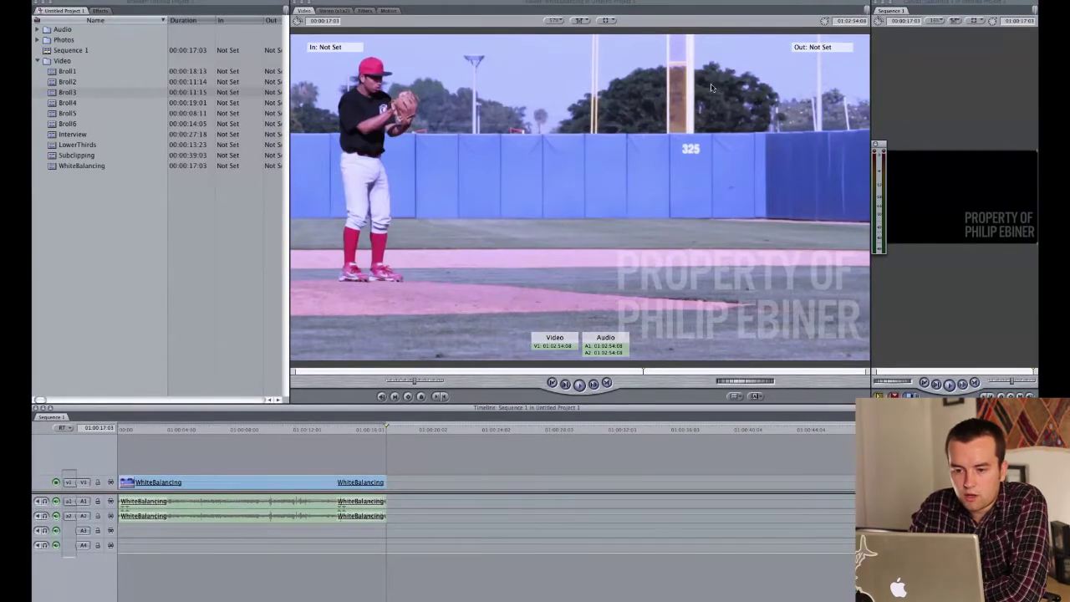
drag(870, 82, 712, 71)
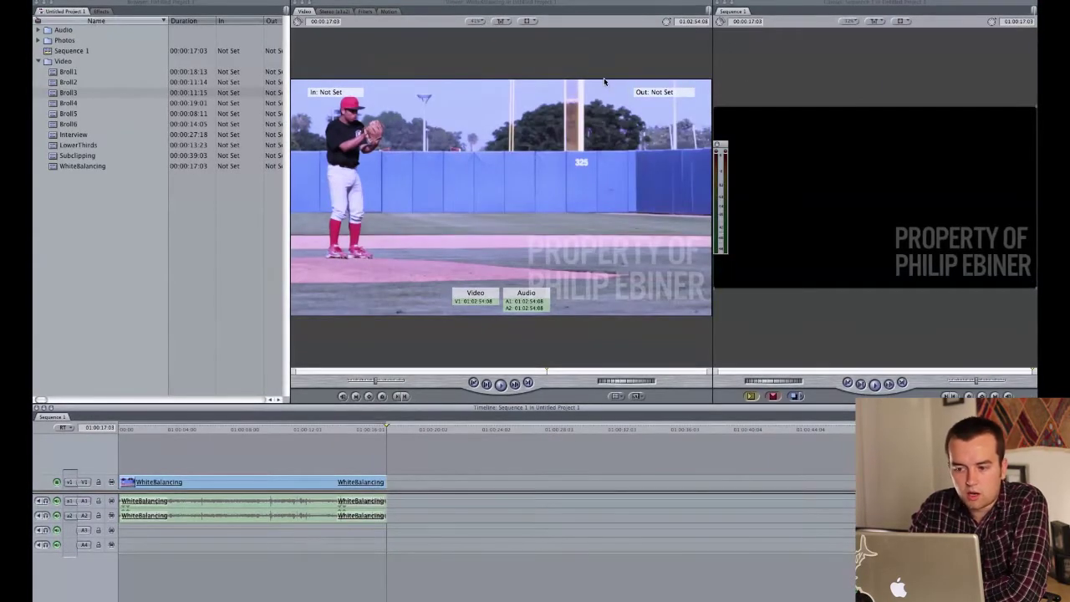
drag(712, 83, 603, 83)
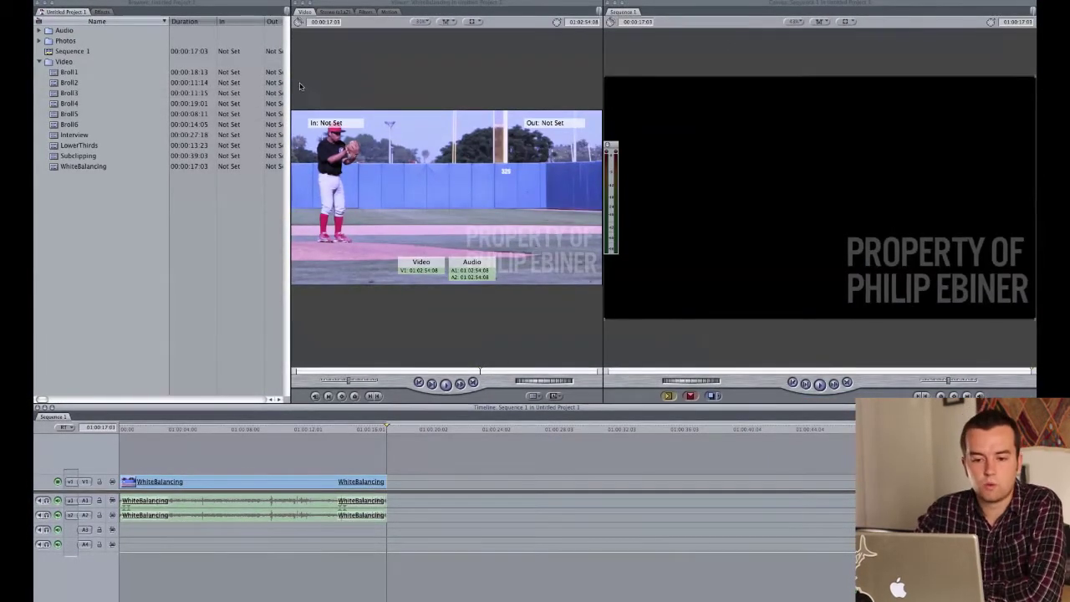
- Narrow the Browser and show the Effects list with Audio Filters expanded
drag(290, 86, 161, 85)
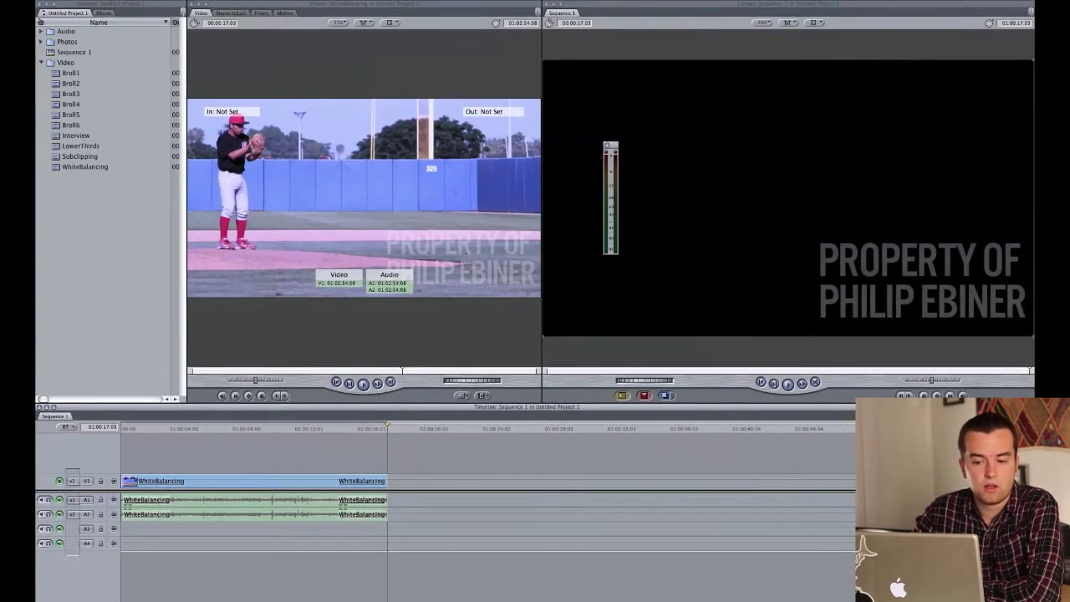
click(104, 14)
click(42, 83)
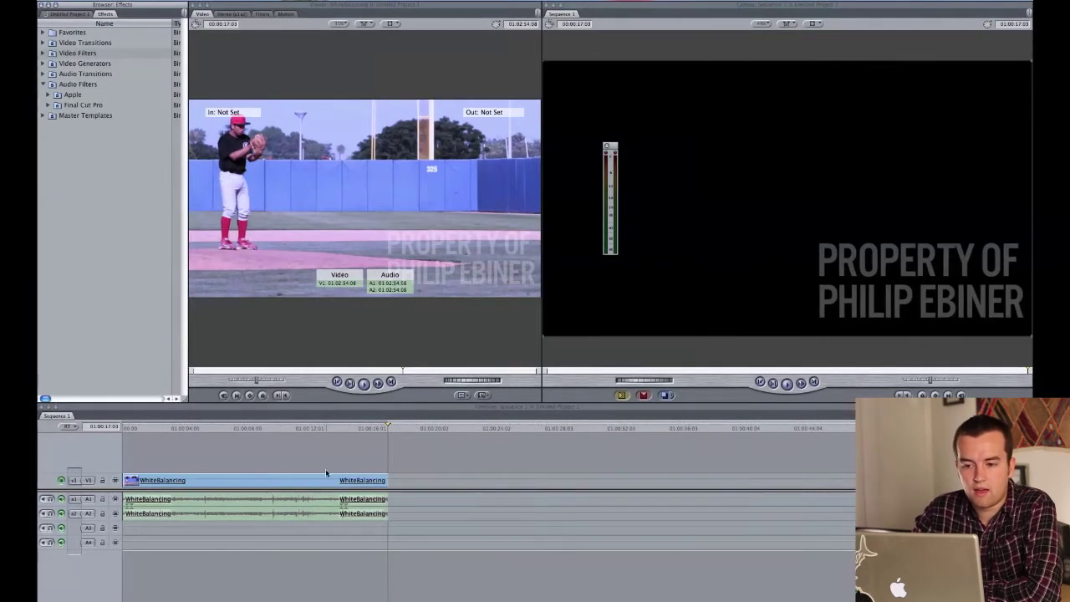
- Drag Color Corrector 3-way from Video Filters > Color Correction onto the V1 WhiteBalancing clip, then open the clip
click(247, 428)
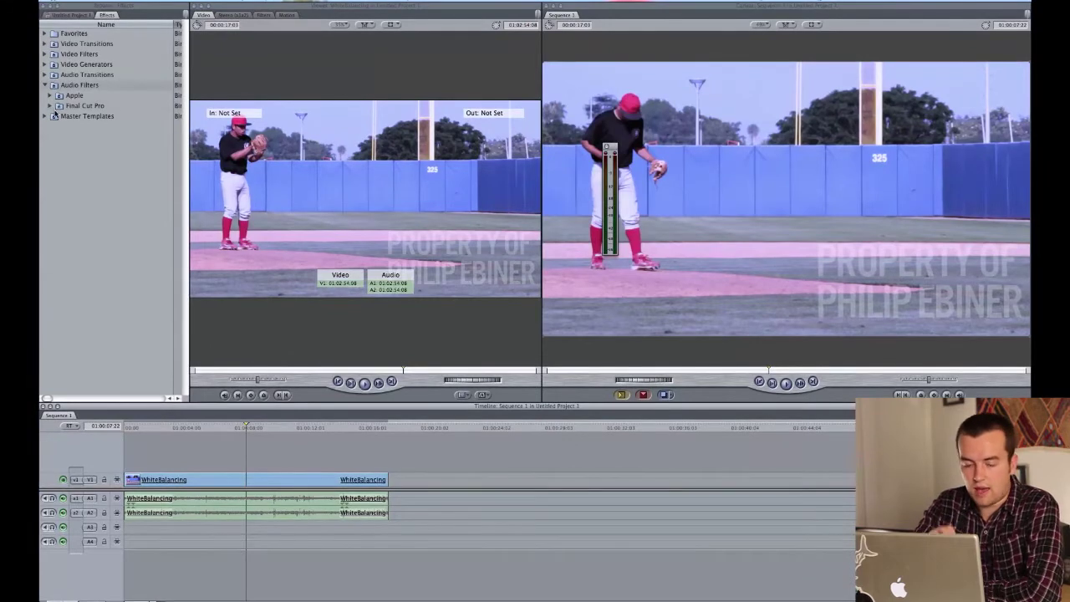
click(45, 85)
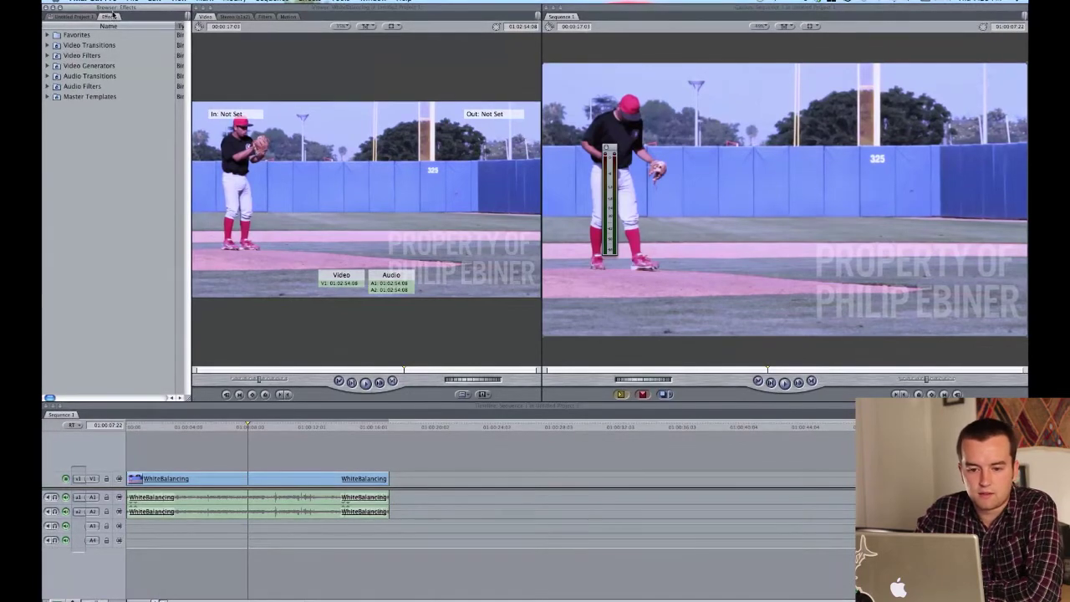
click(48, 56)
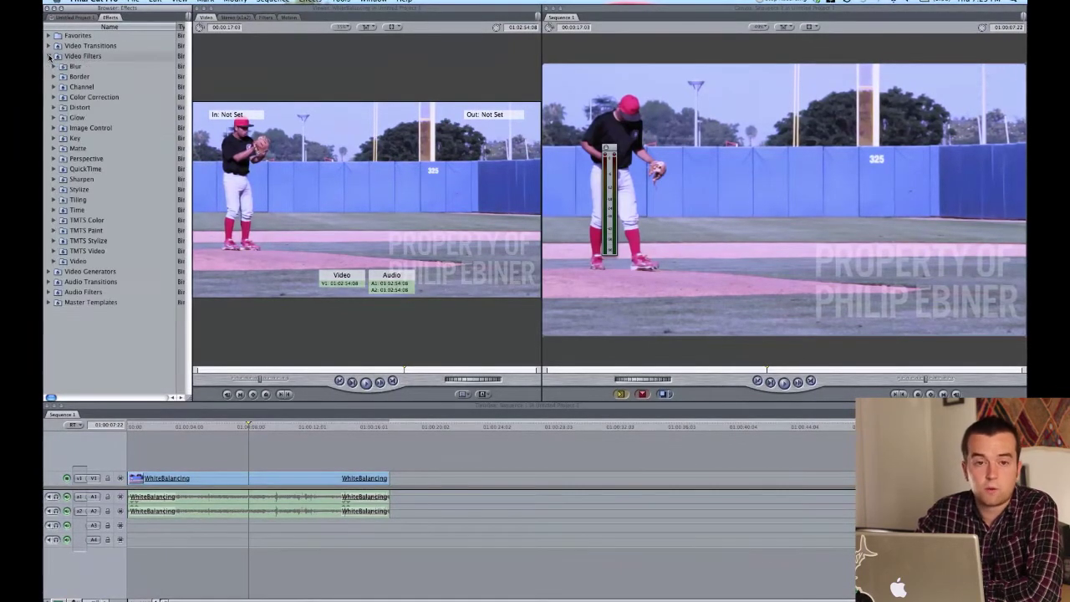
click(56, 98)
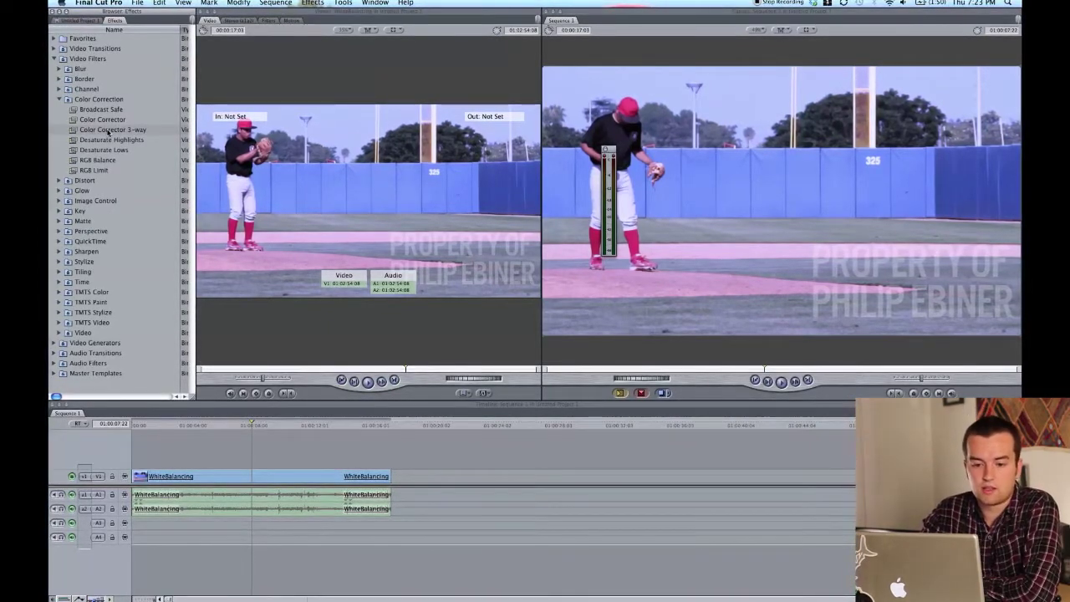
drag(107, 132, 249, 478)
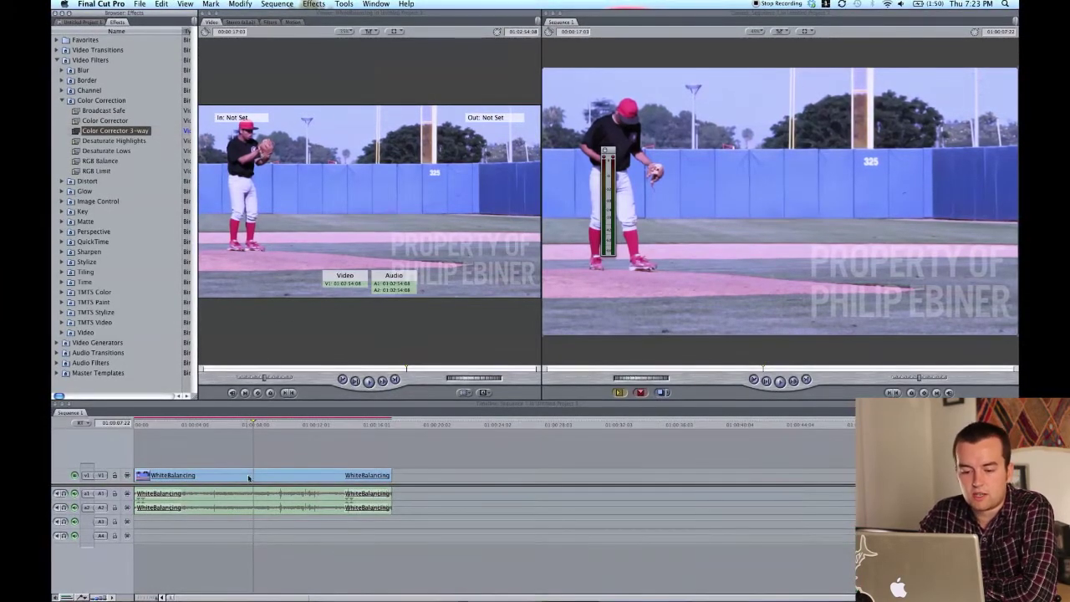
click(264, 477)
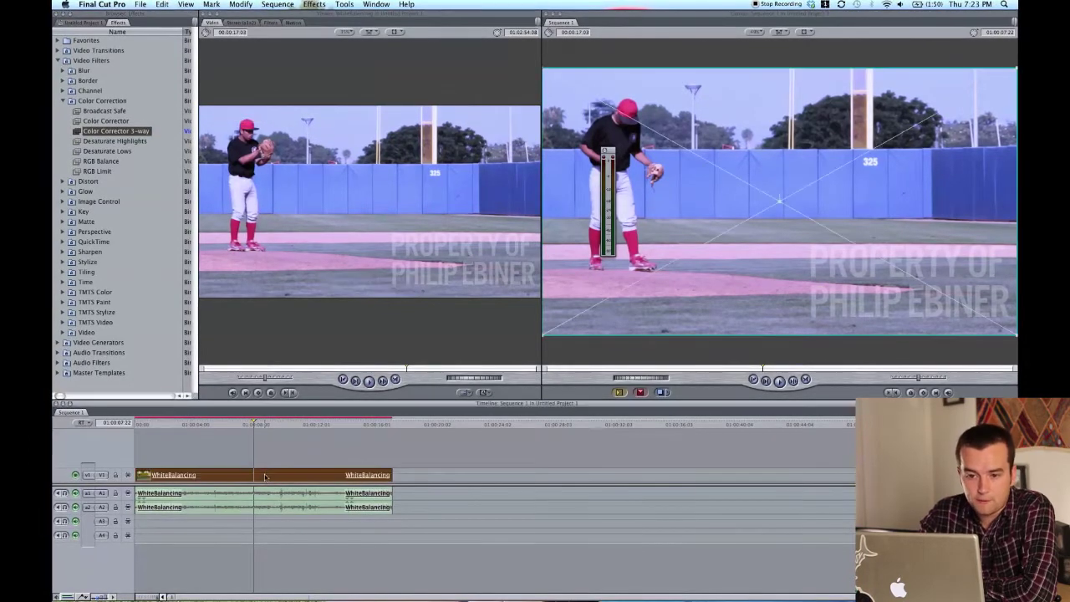
double_click(264, 477)
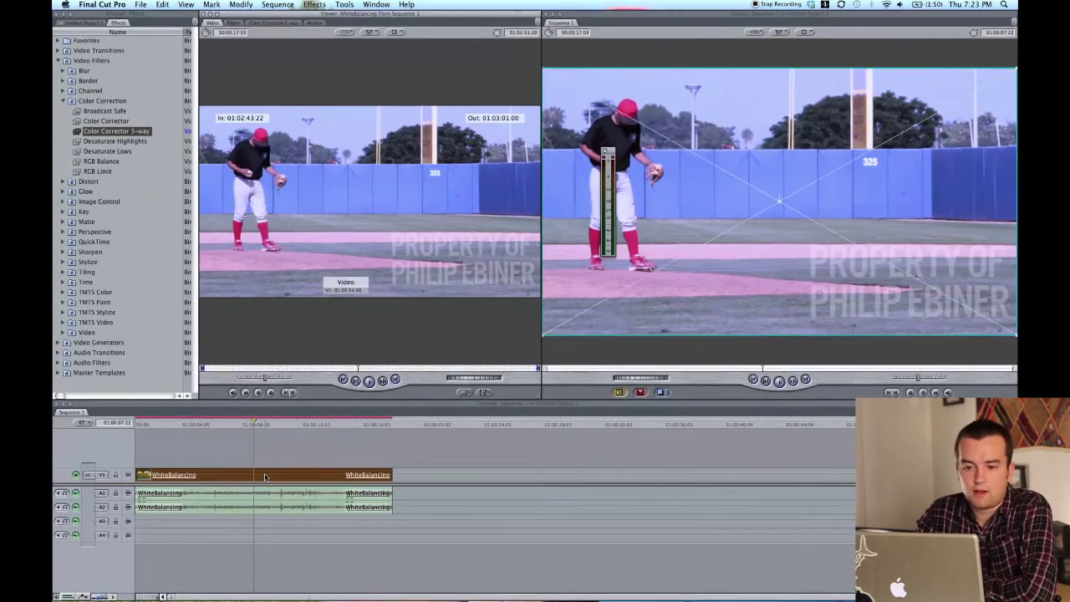
- Show the Color Corrector 3-way tab in the Viewer and enlarge its Blacks, Mids and Whites wheels
click(242, 23)
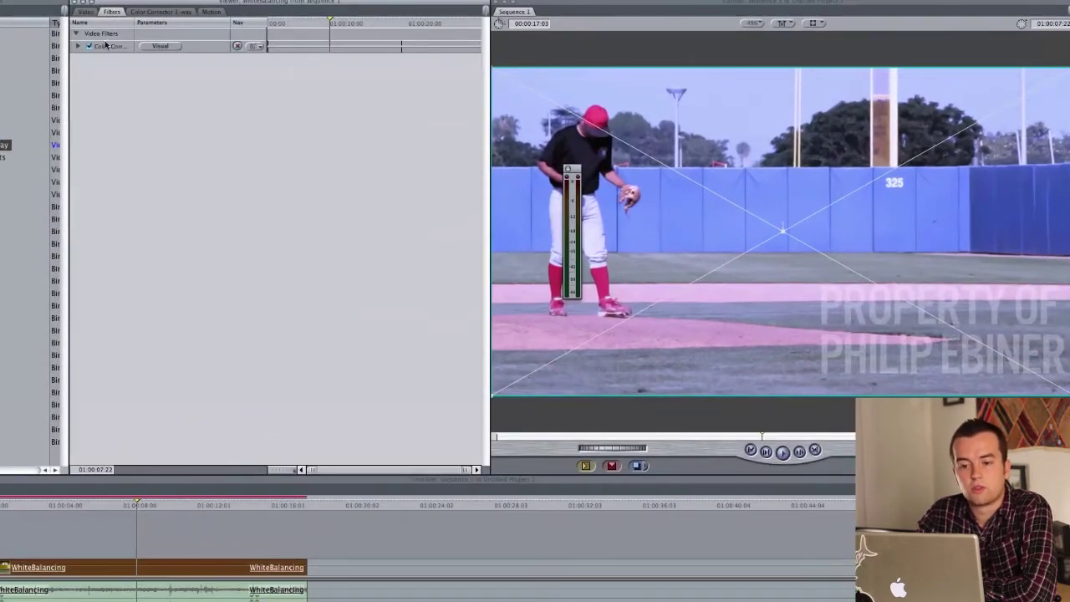
click(153, 13)
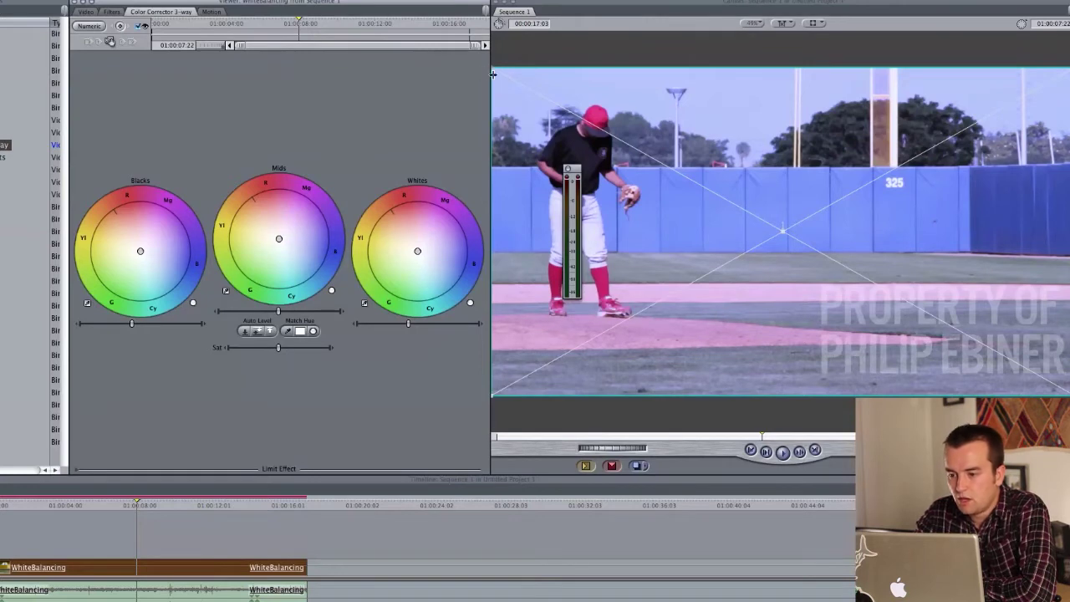
drag(492, 73, 599, 97)
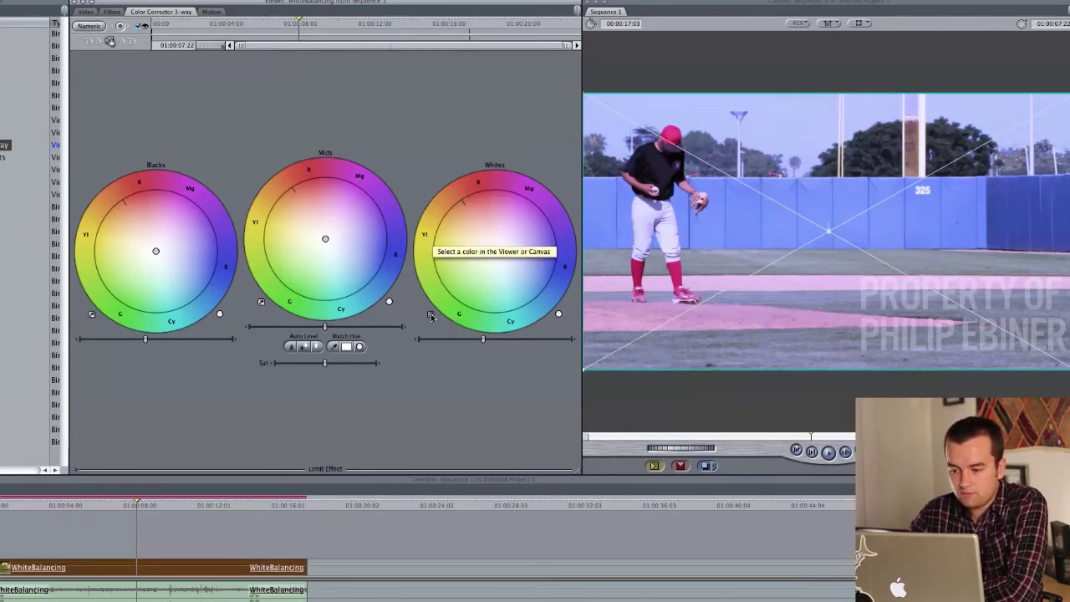
- Auto-balance the Whites and Mids by sampling the pitcher's white pants with each eyedropper
click(430, 316)
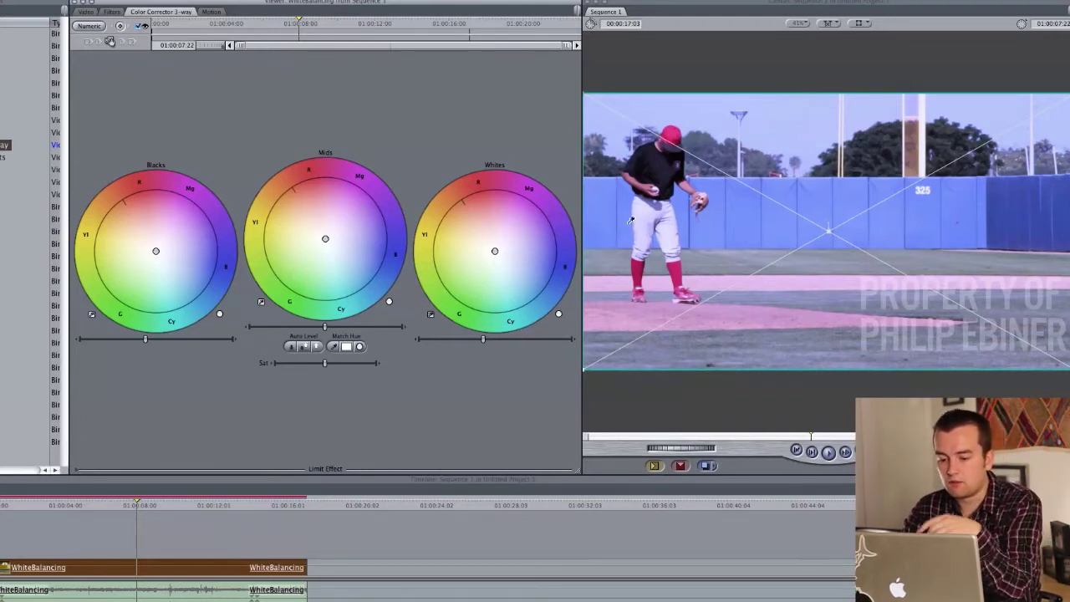
click(430, 316)
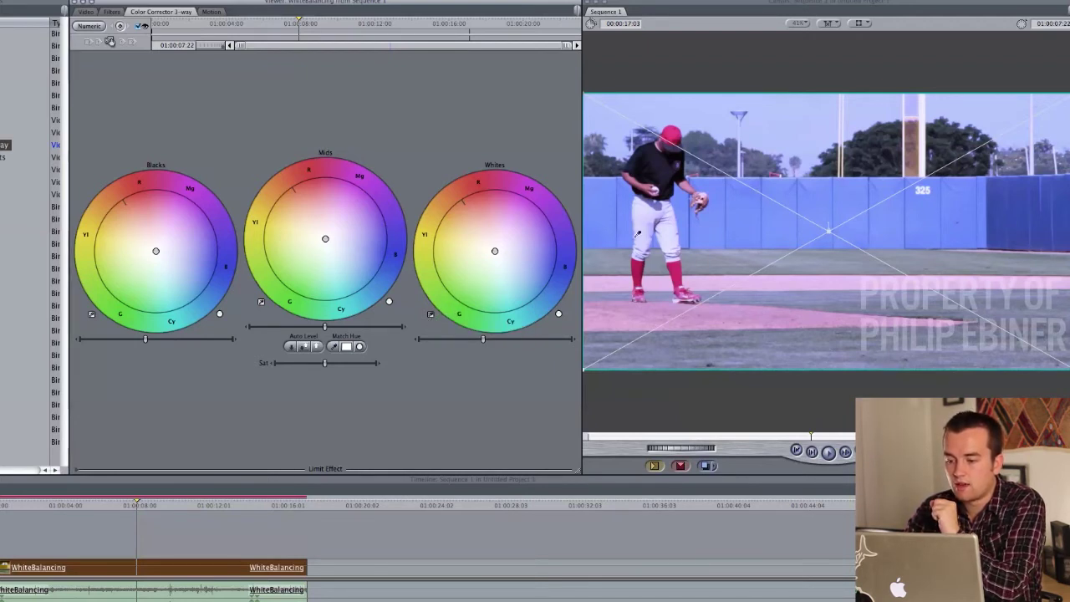
click(647, 225)
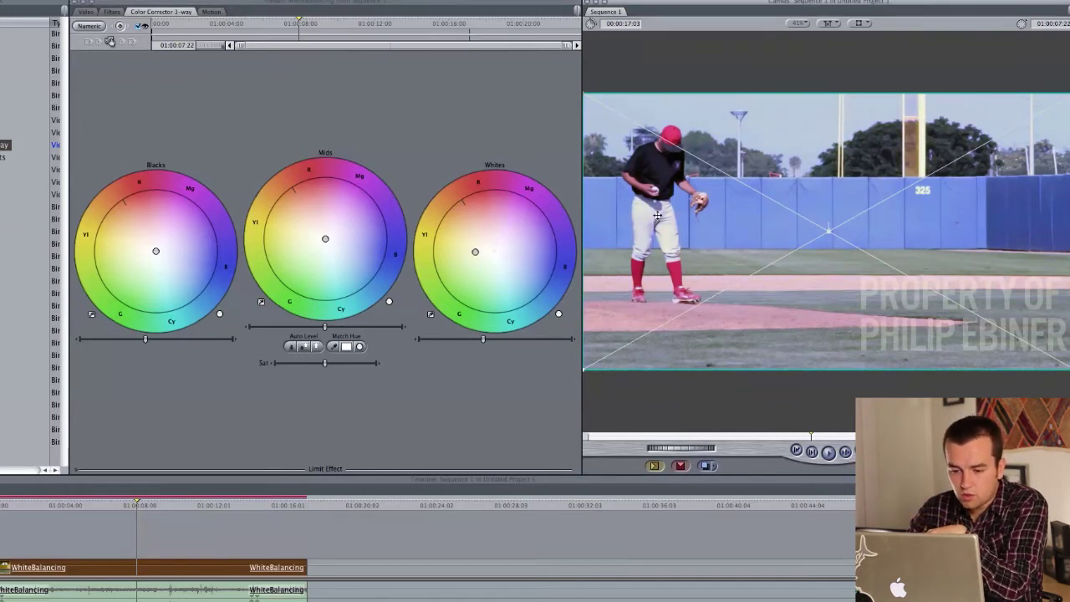
click(261, 304)
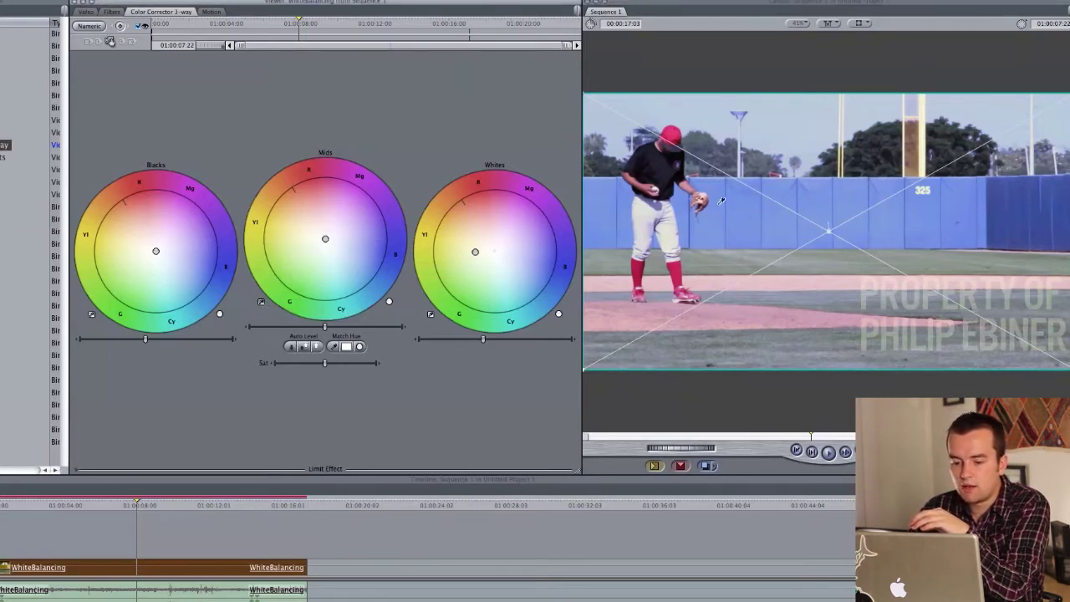
click(645, 234)
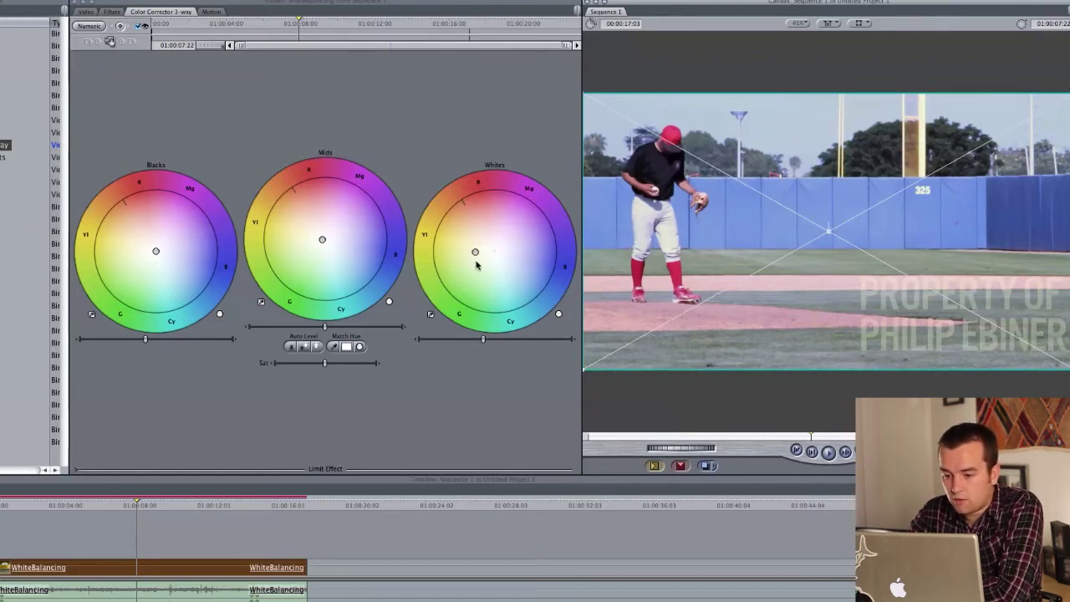
- Nudge the Whites balance control slightly right, then slightly up, to neutralise the highlights
mouse_move(476, 250)
mouse_down()
mouse_move(495, 251)
mouse_move(470, 250)
mouse_up()
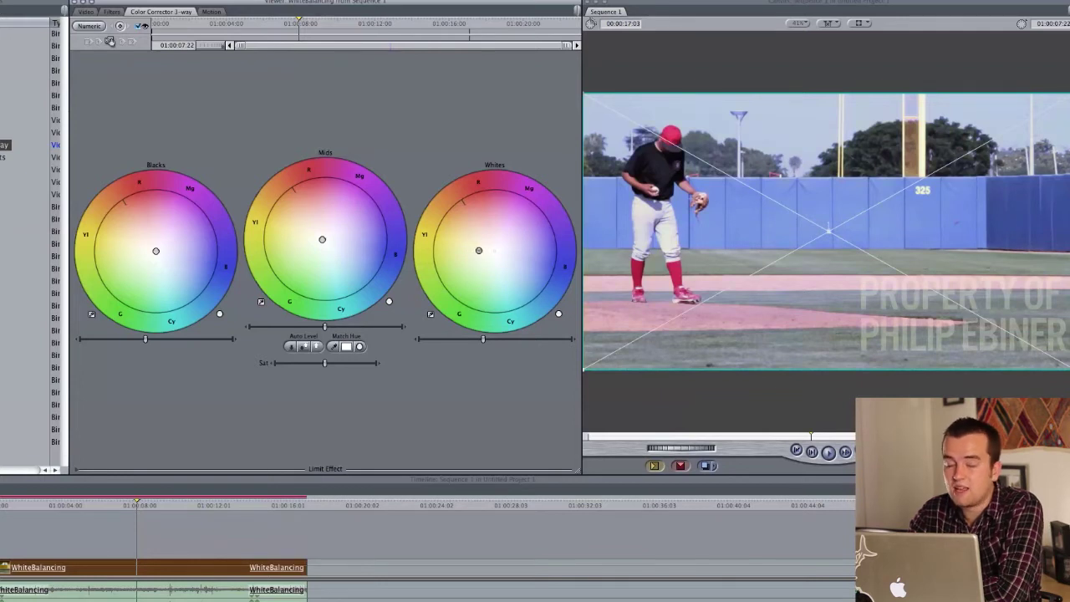
drag(478, 250, 470, 238)
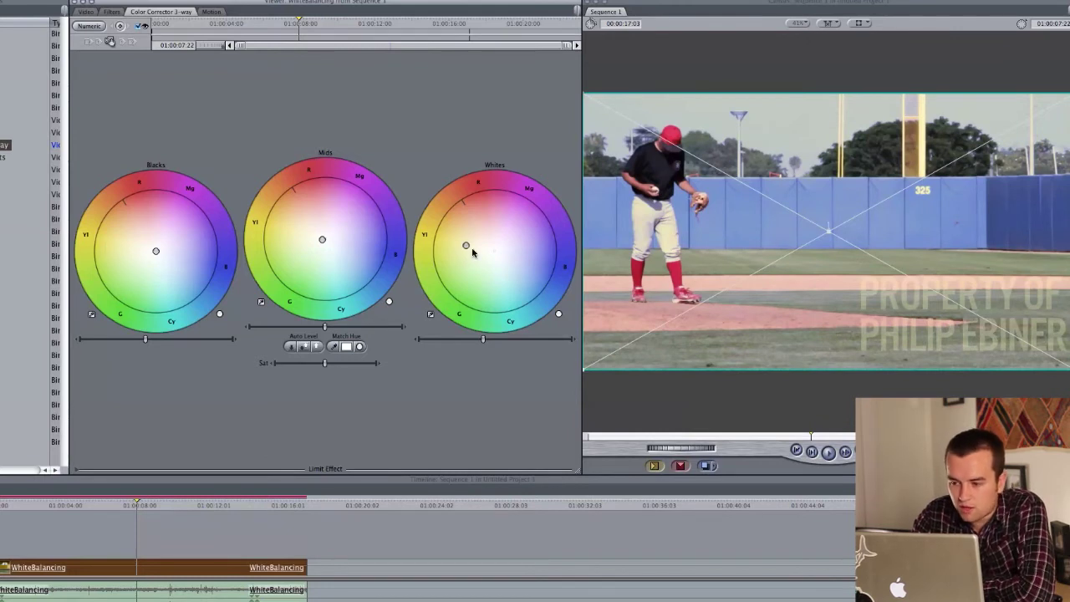
- Move the playhead to 01:00:14:02, fine-tune the Whites, and shift the Mids toward yellow
click(219, 501)
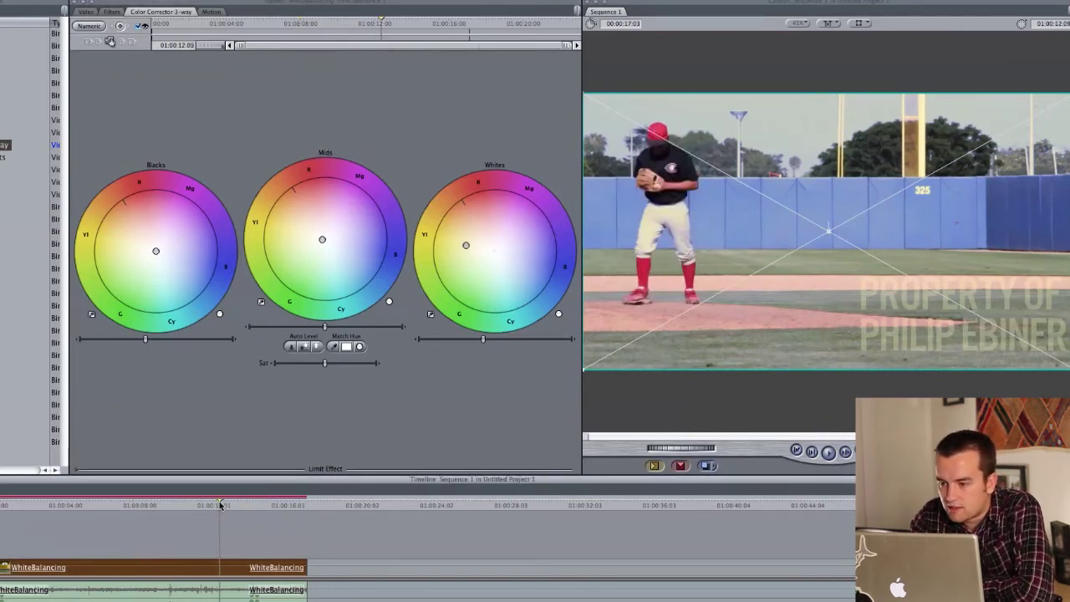
click(251, 505)
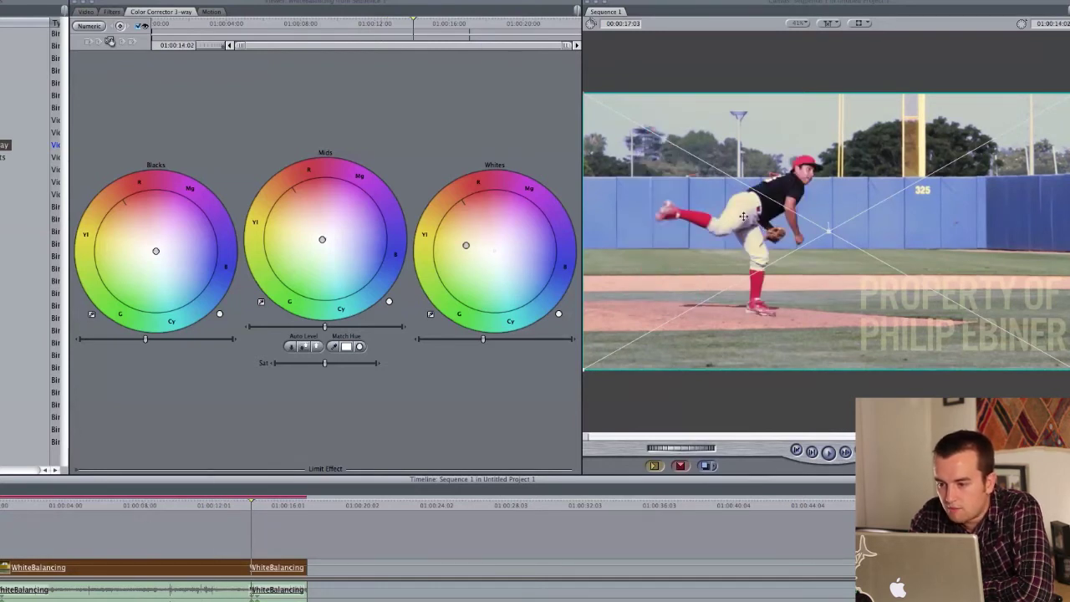
click(467, 246)
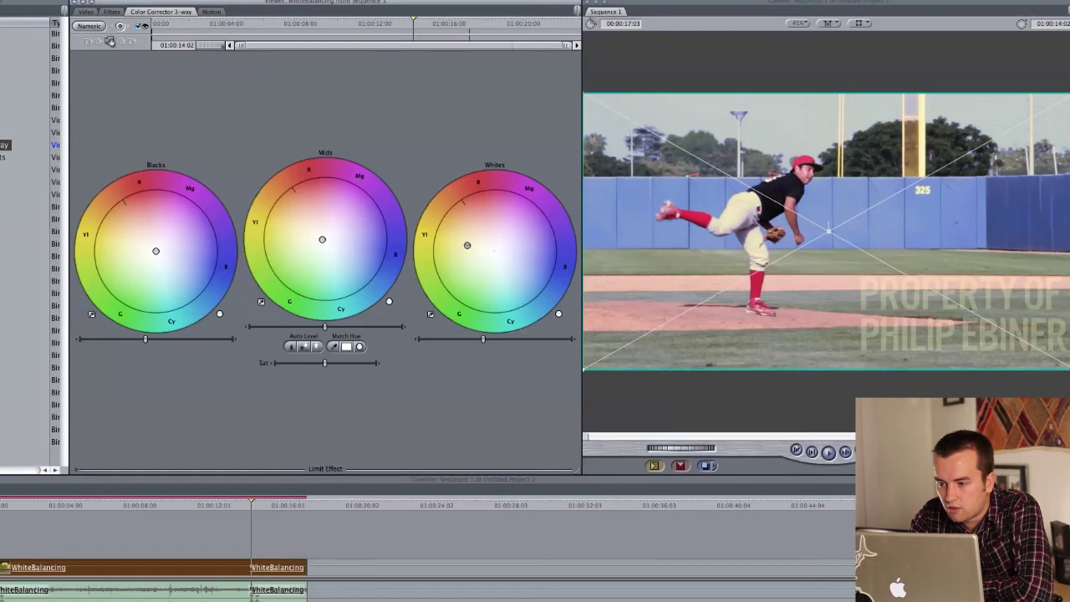
drag(467, 246, 469, 245)
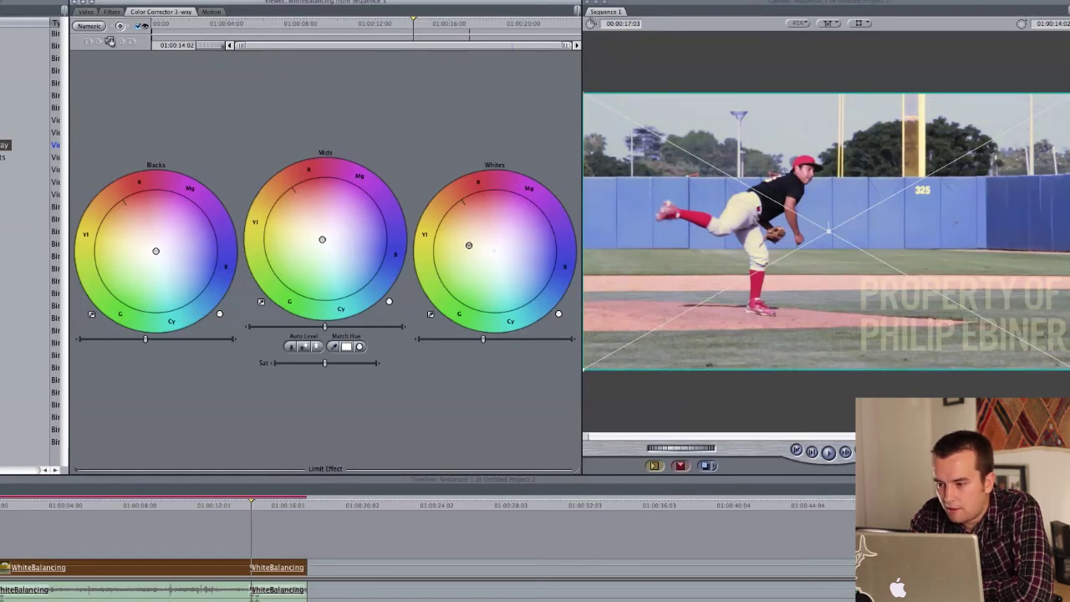
drag(468, 245, 469, 244)
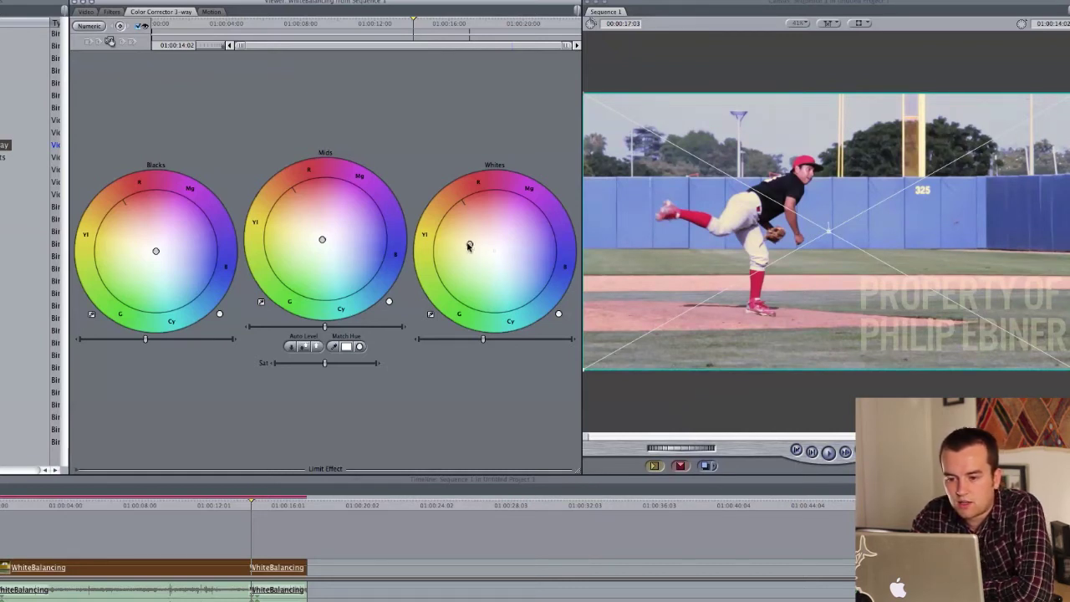
drag(323, 238, 301, 233)
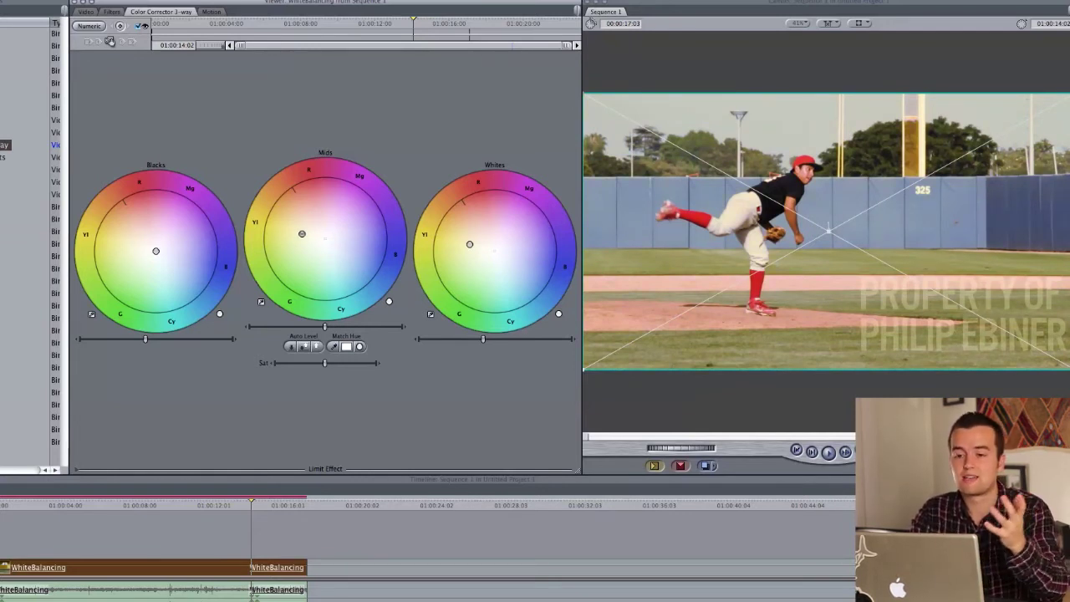
- Push the Mids balance strongly toward orange, then pull it back to a modest yellow shift
drag(302, 233, 304, 234)
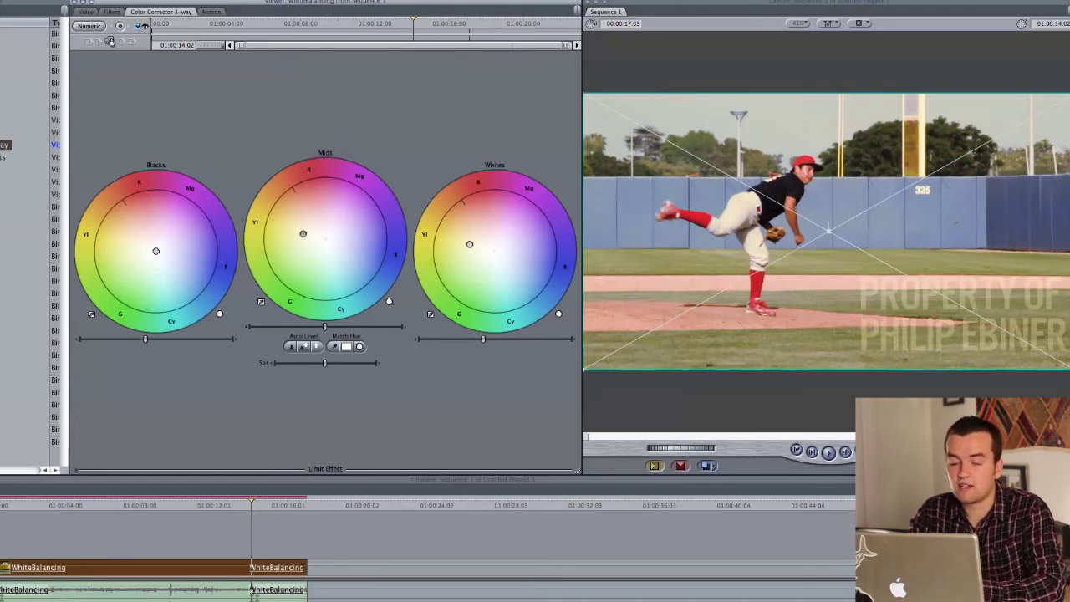
drag(302, 233, 278, 217)
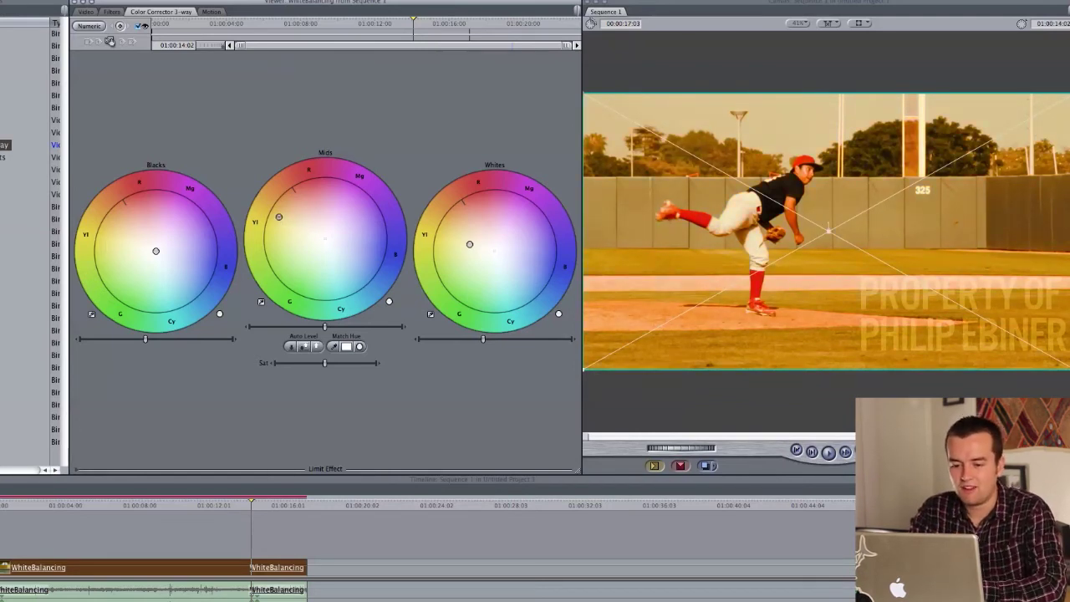
drag(278, 216, 297, 231)
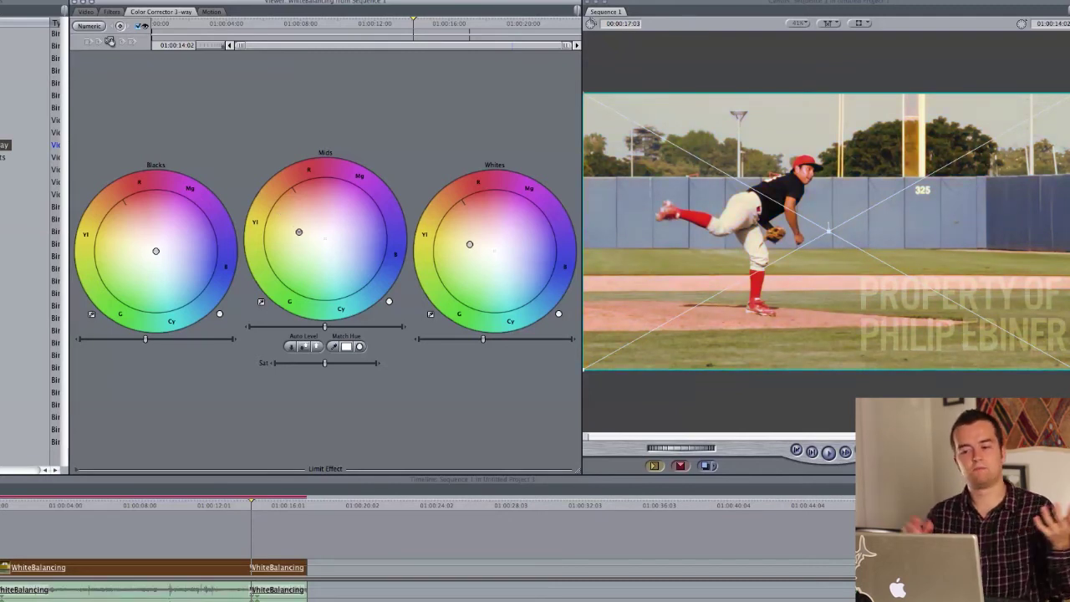